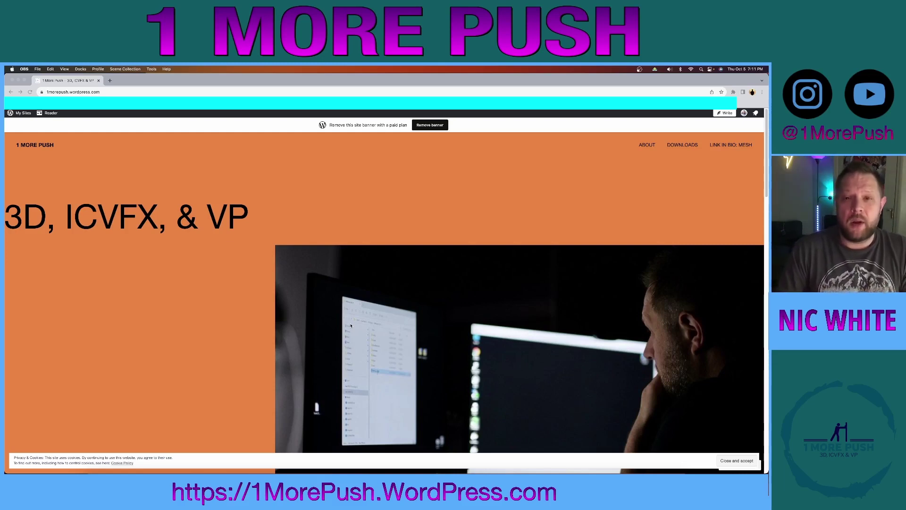
# Step: Go to the Downloads page and download the STICK STICKLY .FBX file
pyautogui.click(685, 146)
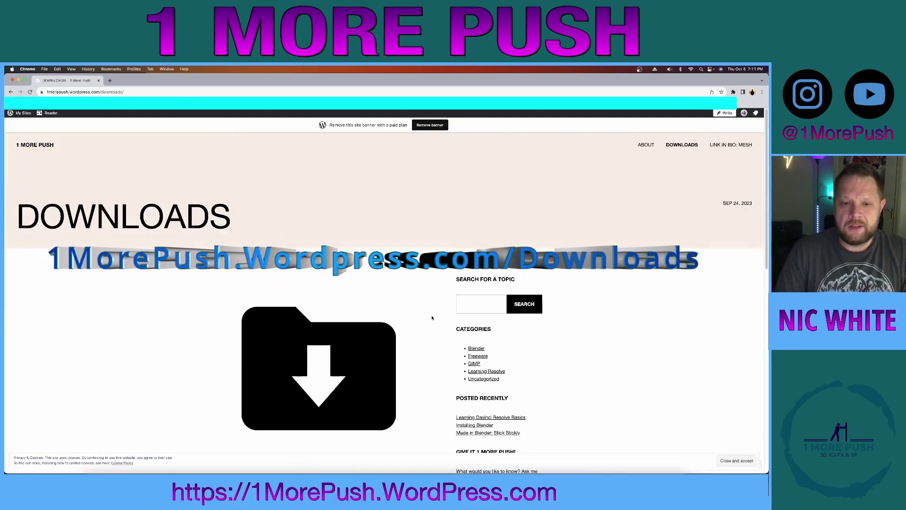
pyautogui.scroll(-7, 427, 314)
pyautogui.scroll(2, 415, 297)
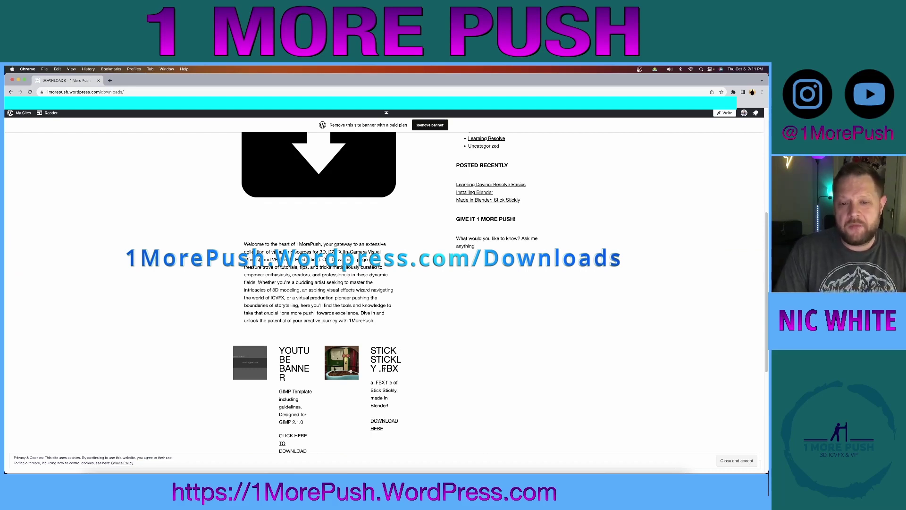
pyautogui.click(381, 423)
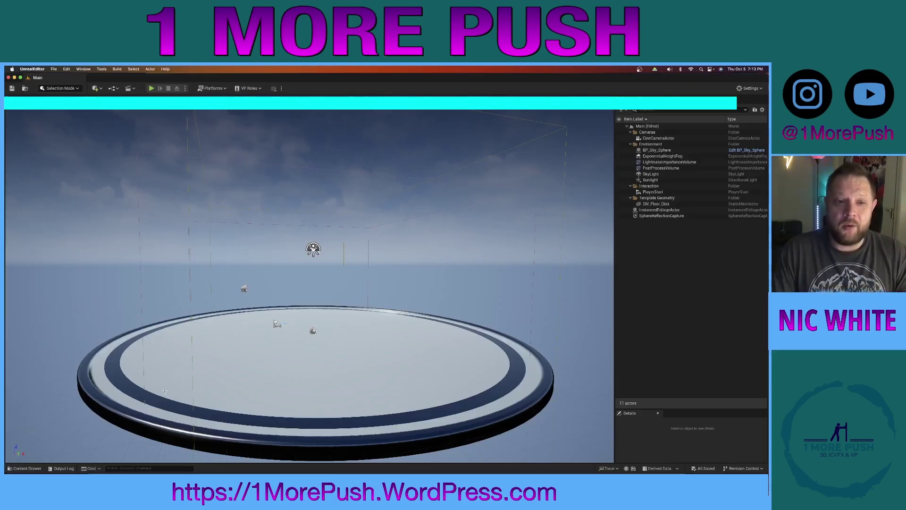
# Step: Enable the Datasmith FBX Importer plugin, restart the editor, and recheck the 'fbx' plugin list
pyautogui.click(67, 69)
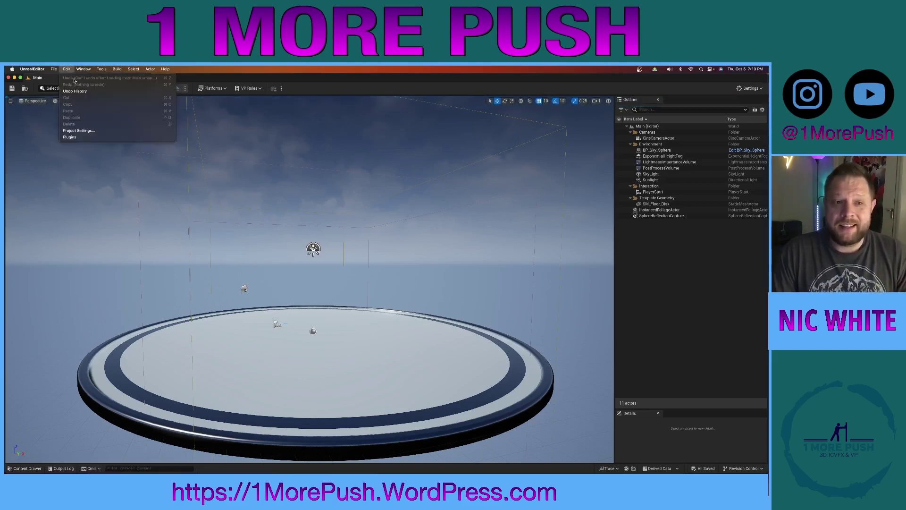
pyautogui.click(88, 138)
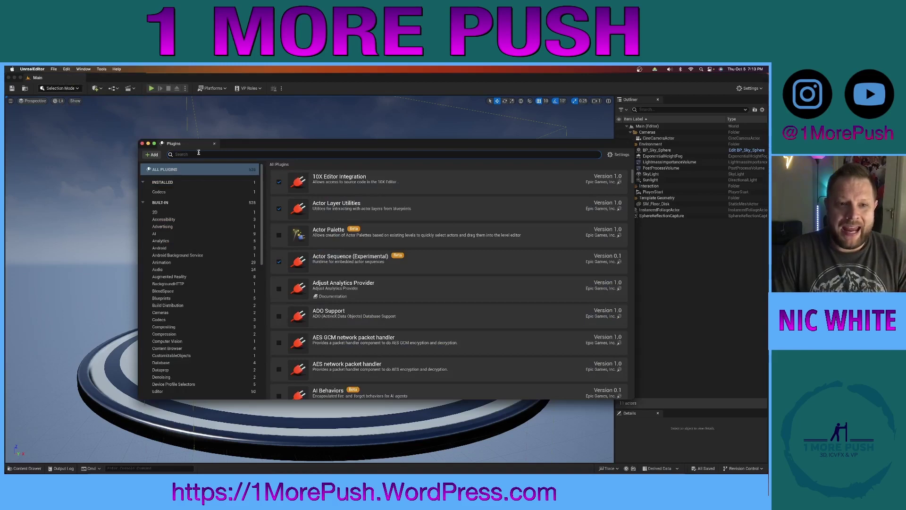
pyautogui.click(183, 154)
pyautogui.write('fb')
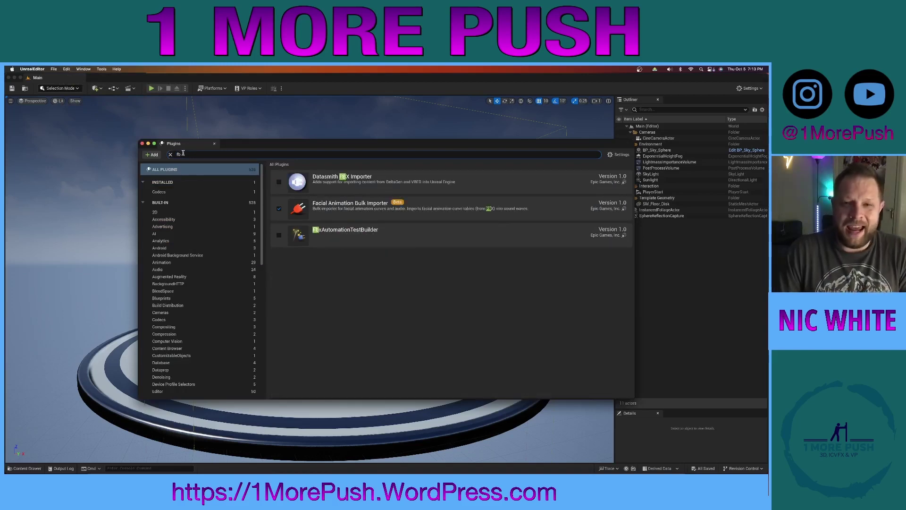
pyautogui.write('x')
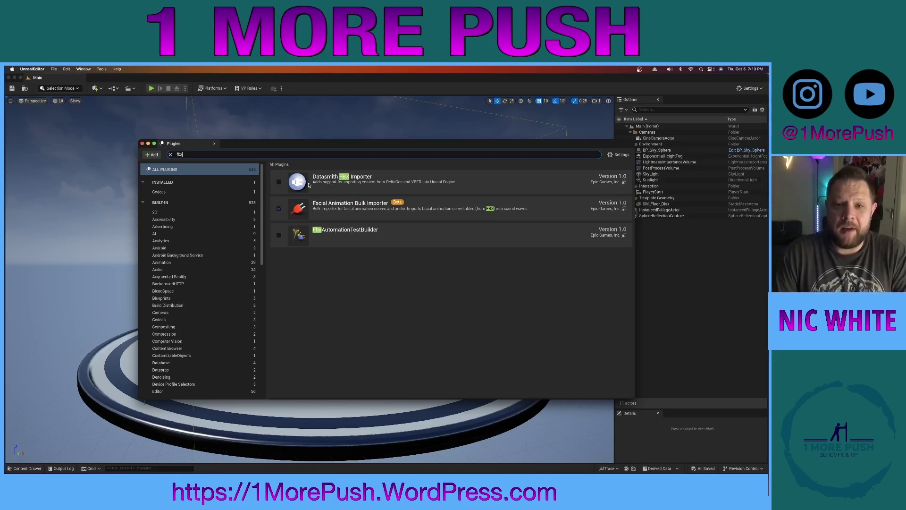
pyautogui.click(279, 182)
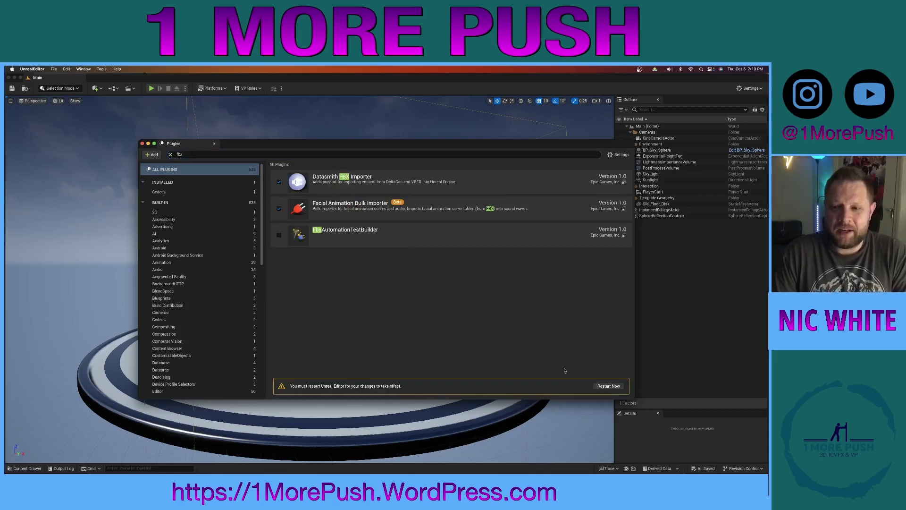
pyautogui.click(606, 386)
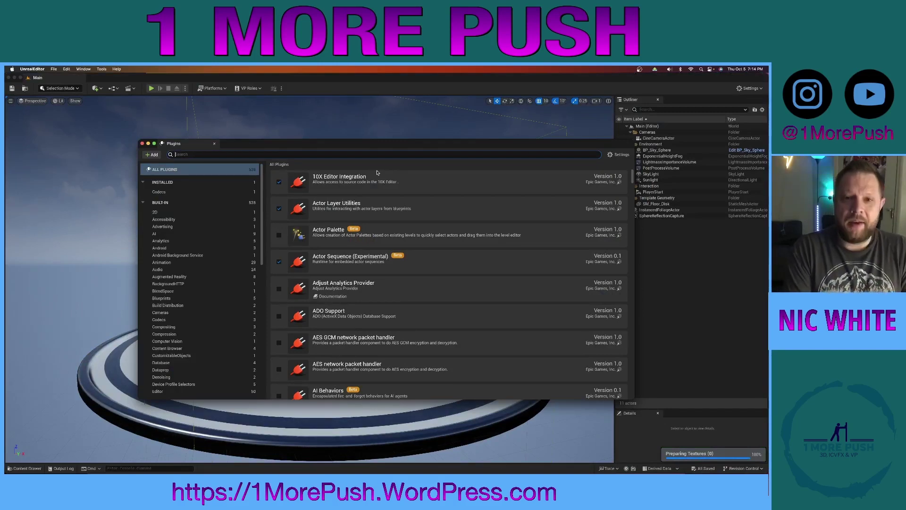
pyautogui.write('fbx')
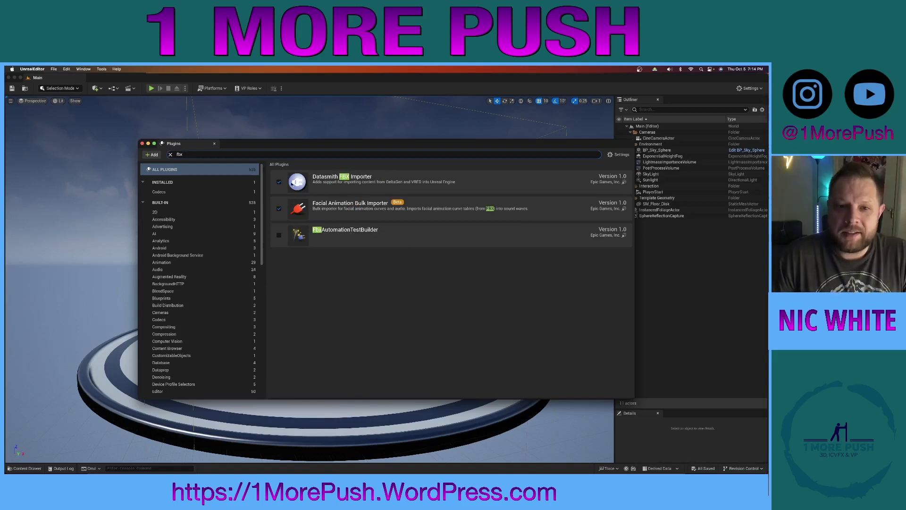
# Step: Close the Plugins window and select the sky sphere in the level
pyautogui.click(142, 144)
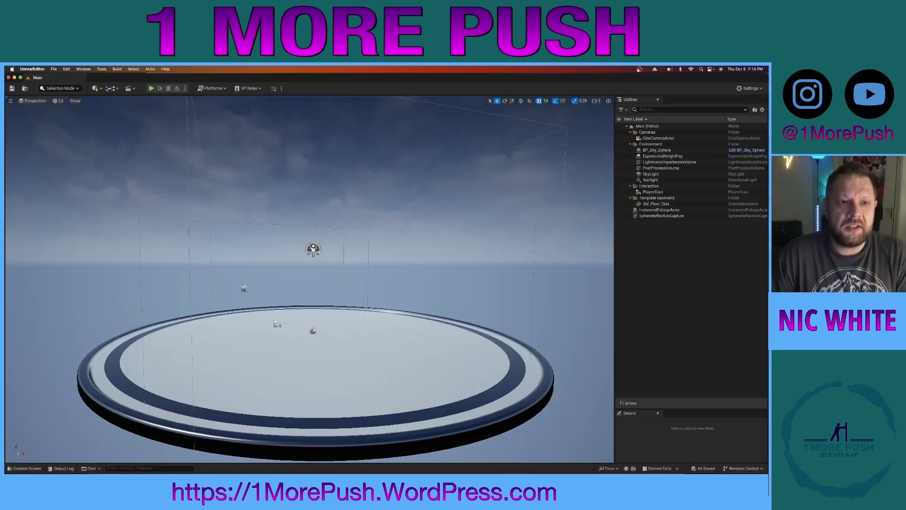
pyautogui.click(97, 89)
pyautogui.click(169, 293)
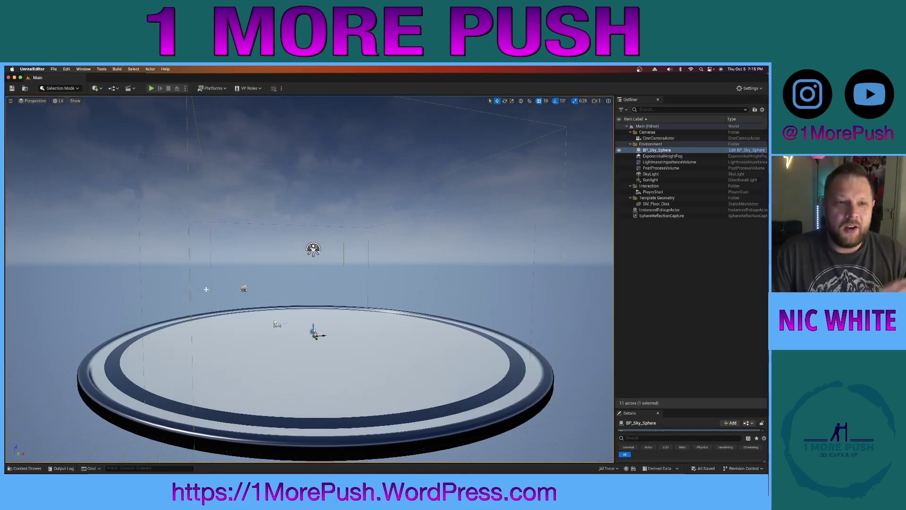
# Step: In the Content Drawer, add a folder named '3D' under Content and open it
pyautogui.click(25, 468)
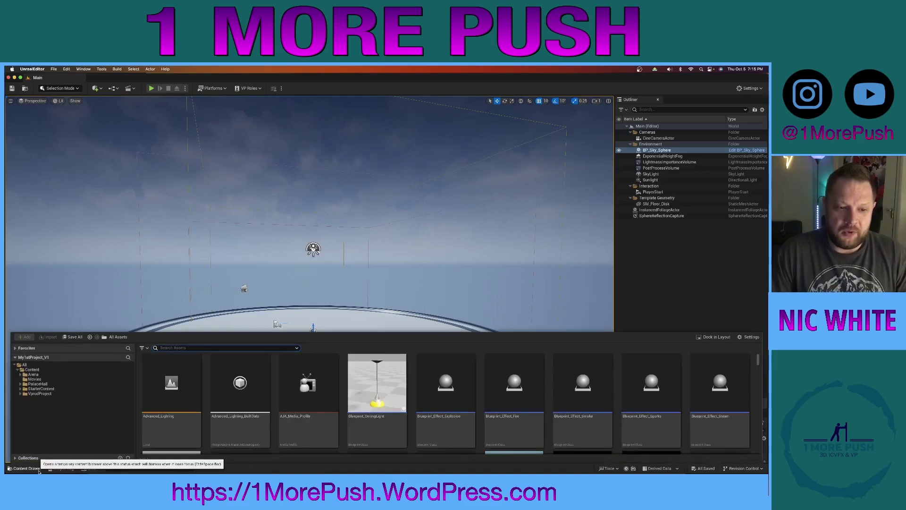
pyautogui.click(32, 370)
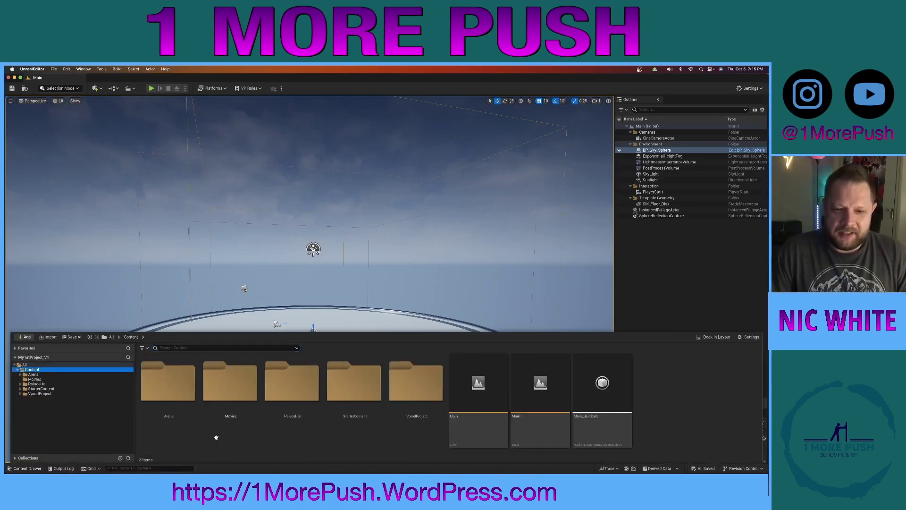
pyautogui.rightClick(295, 452)
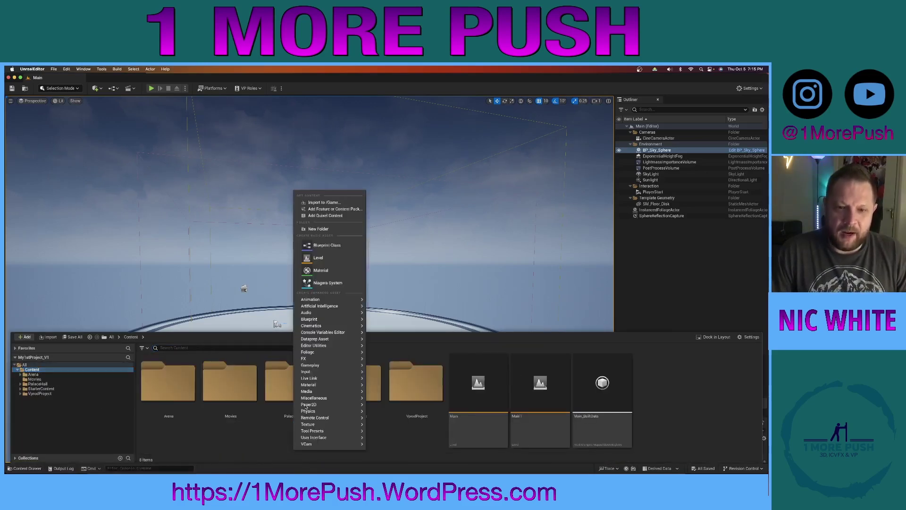
pyautogui.click(318, 229)
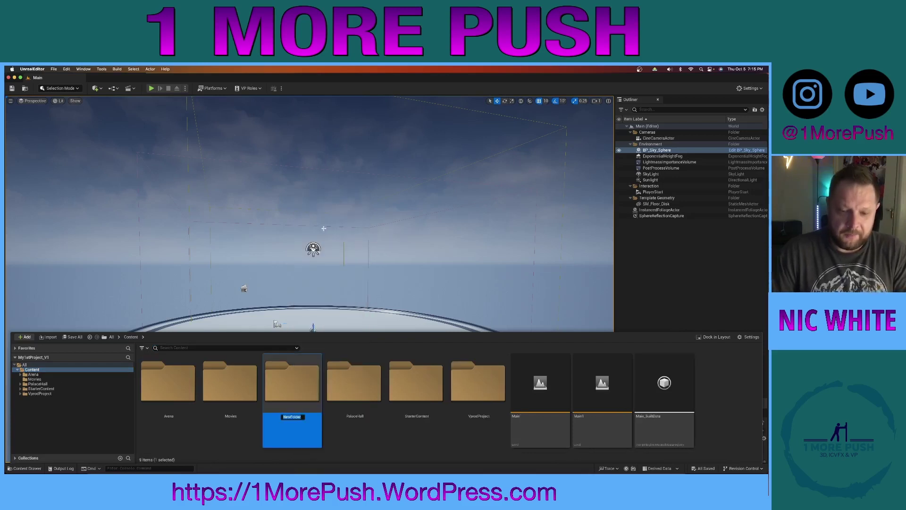
pyautogui.write('3D')
pyautogui.press('Return')
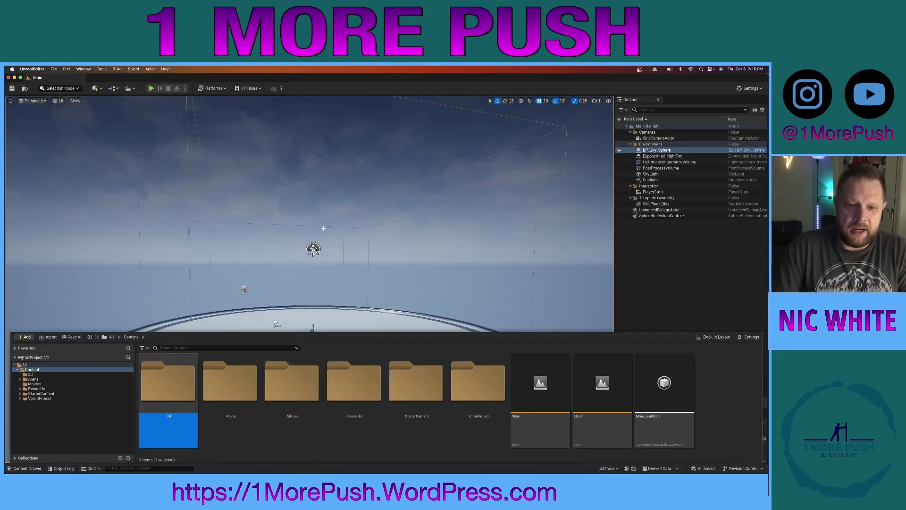
pyautogui.doubleClick(165, 382)
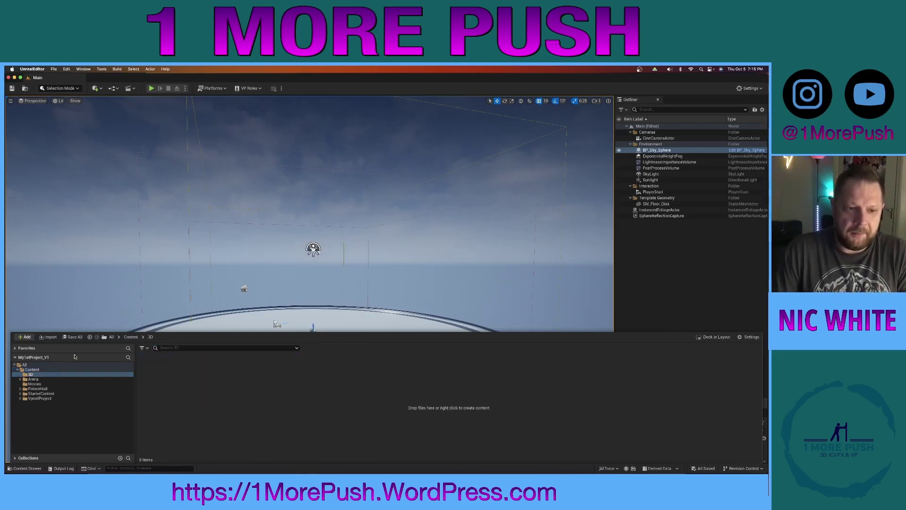
# Step: Import Stickly_V2.fbx from Downloads into the 3D folder with the default FBX options
pyautogui.click(51, 337)
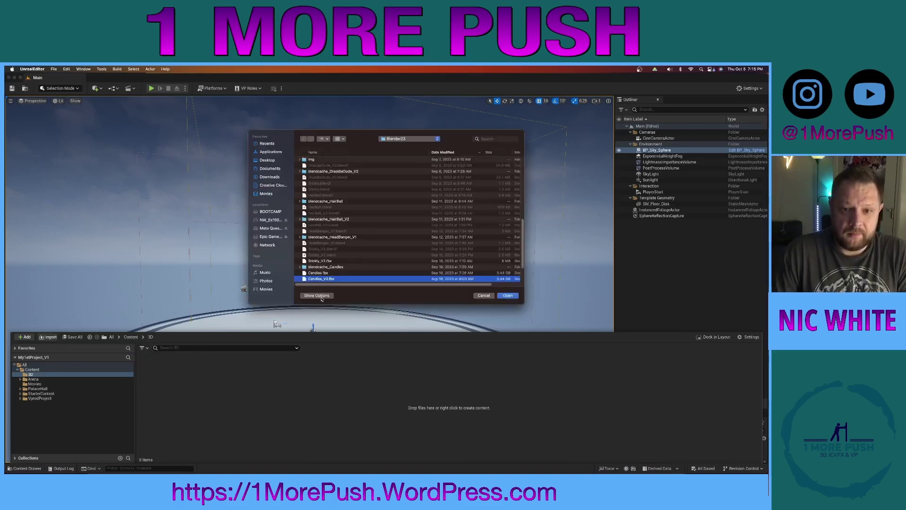
pyautogui.click(276, 177)
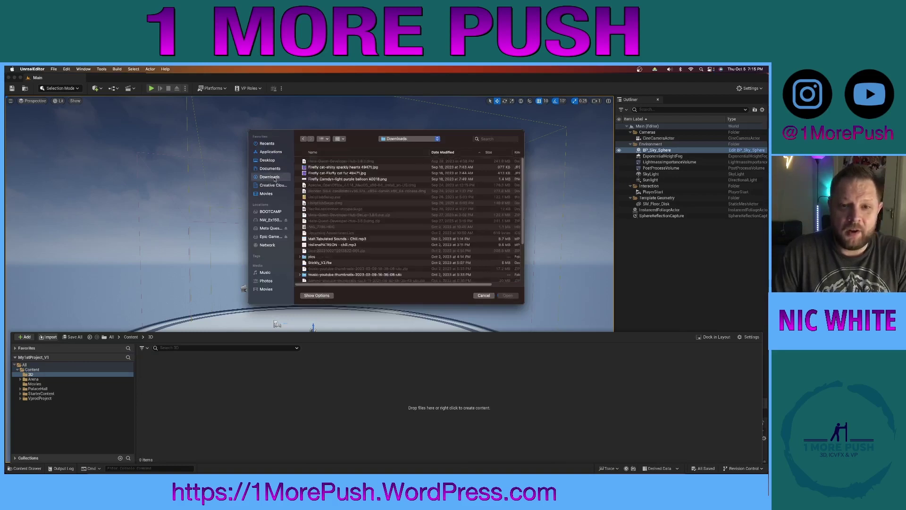
pyautogui.click(328, 263)
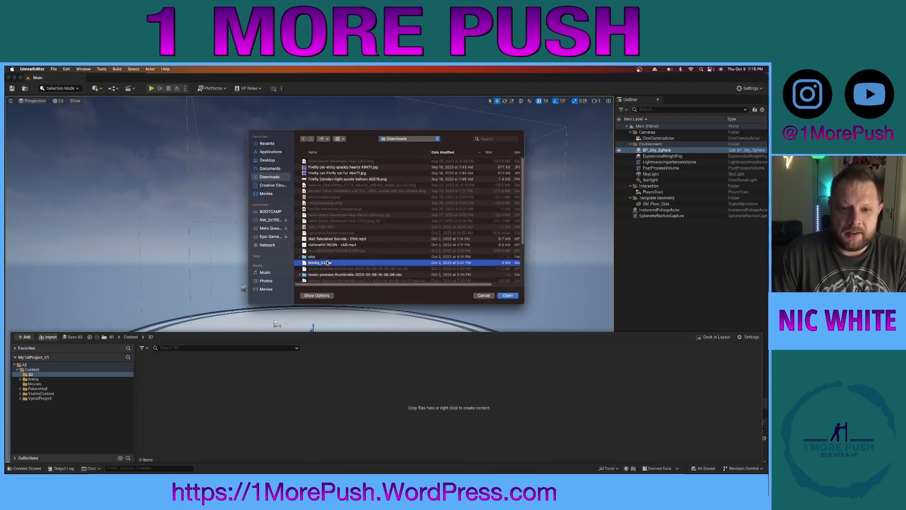
pyautogui.click(508, 296)
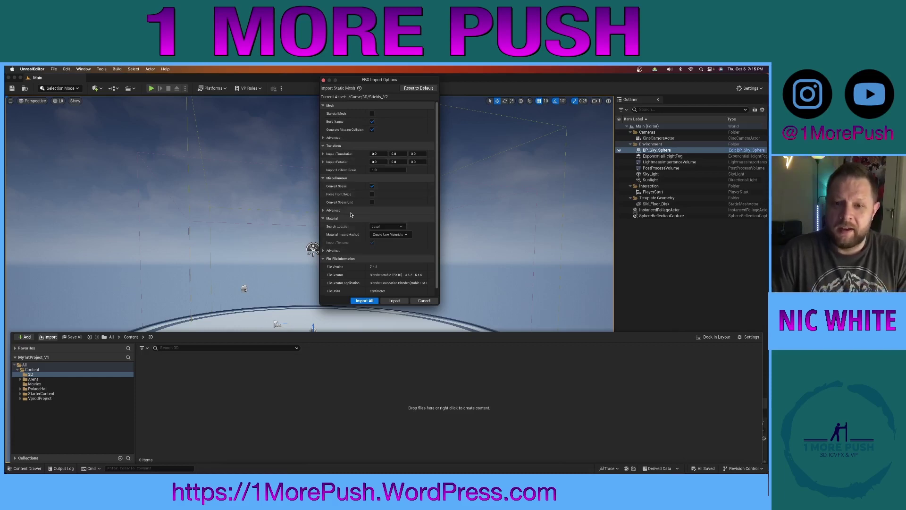
pyautogui.scroll(-1, 352, 222)
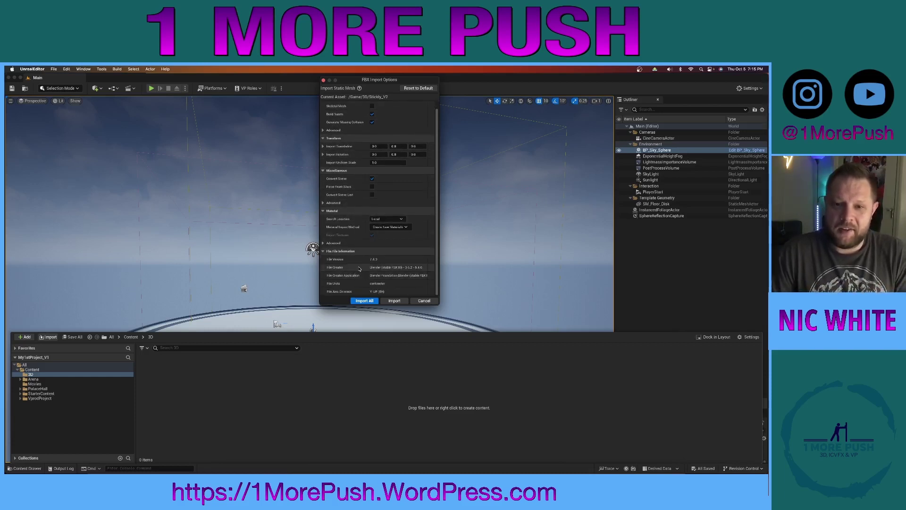
pyautogui.click(365, 301)
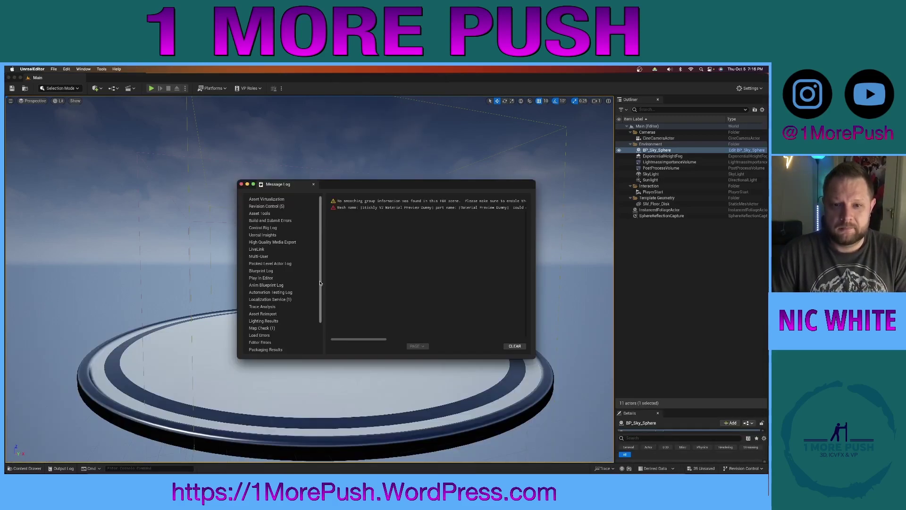
# Step: Clear and close the import warnings log, then show the 3D folder's contents
pyautogui.click(514, 346)
pyautogui.click(242, 184)
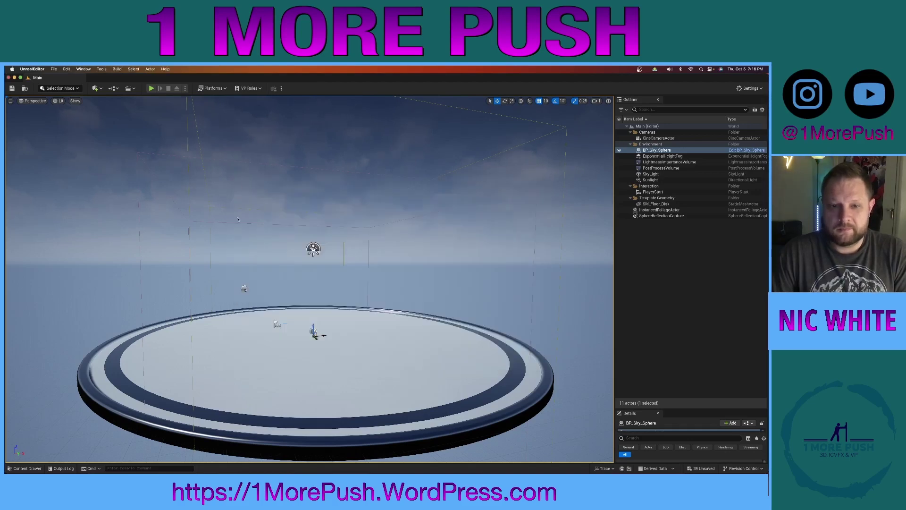
pyautogui.click(24, 468)
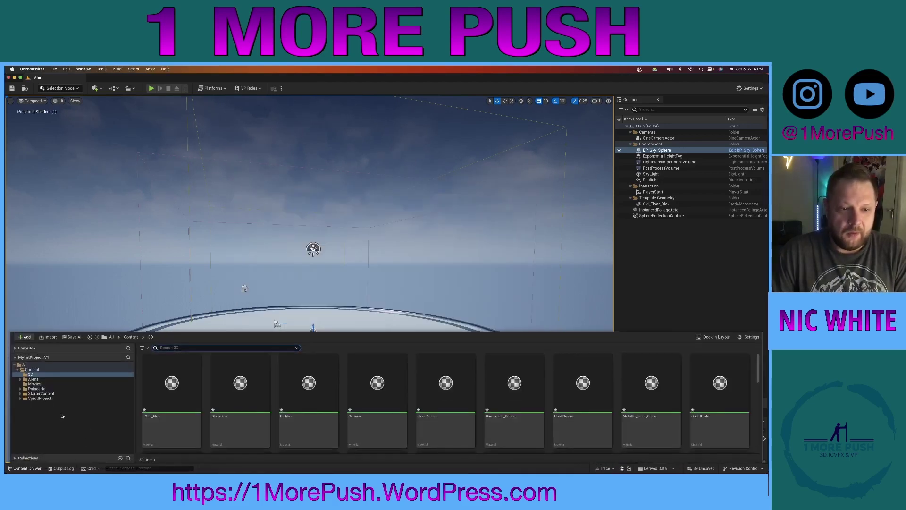
pyautogui.click(24, 364)
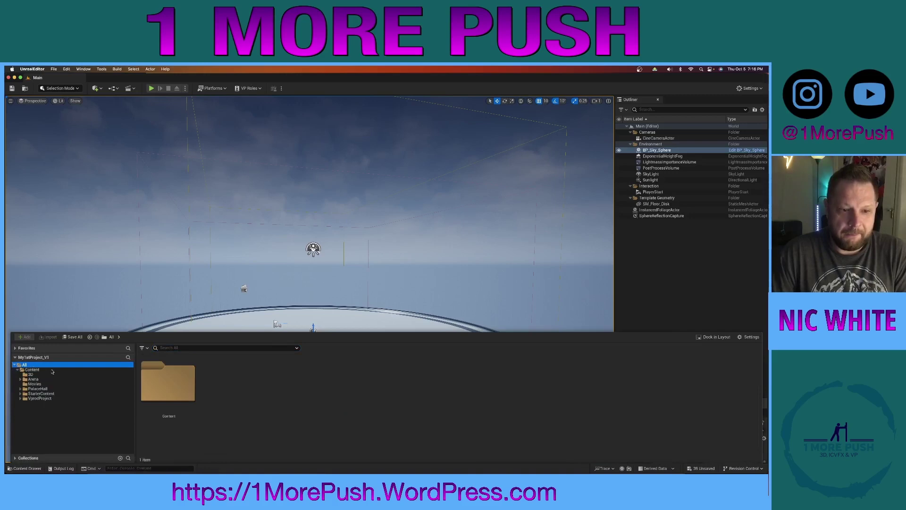
pyautogui.click(30, 375)
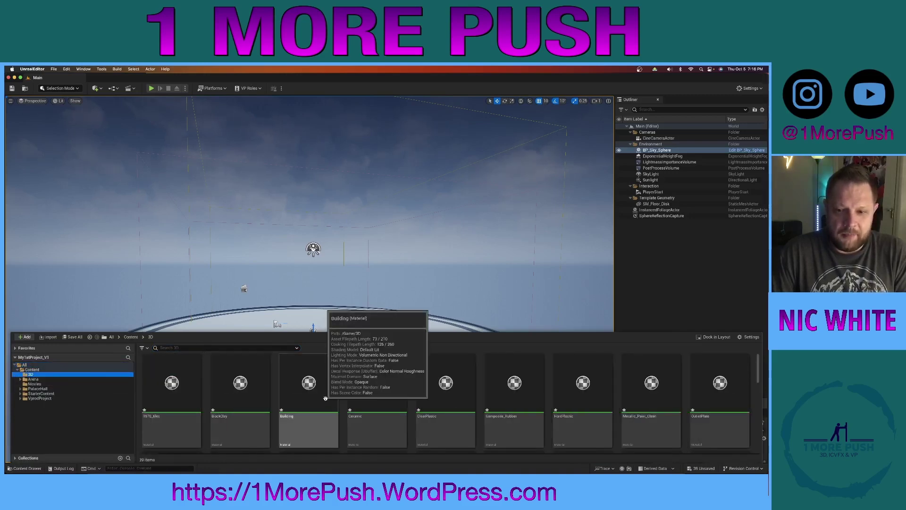
# Step: Scroll through the 39 imported Stickly_V2 meshes and materials such as Building and YellowClay
pyautogui.scroll(-1, 325, 398)
pyautogui.scroll(-5, 331, 399)
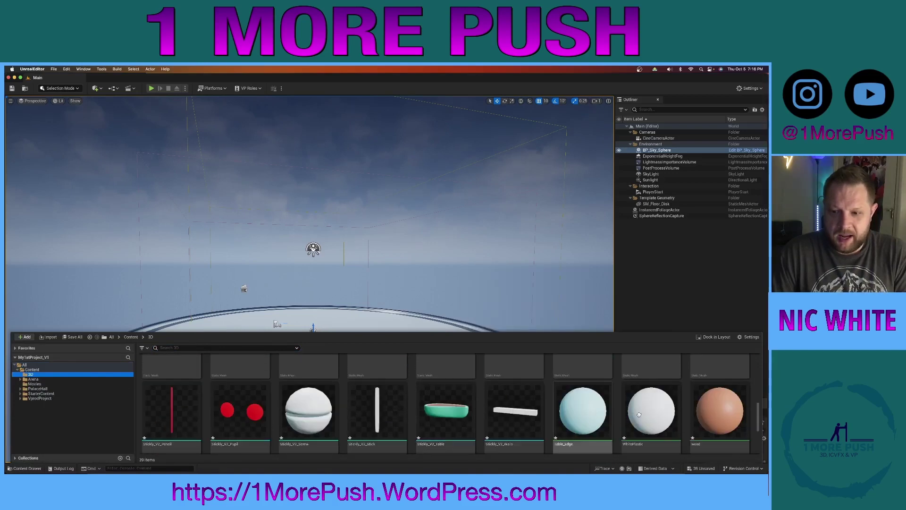
pyautogui.scroll(3, 645, 415)
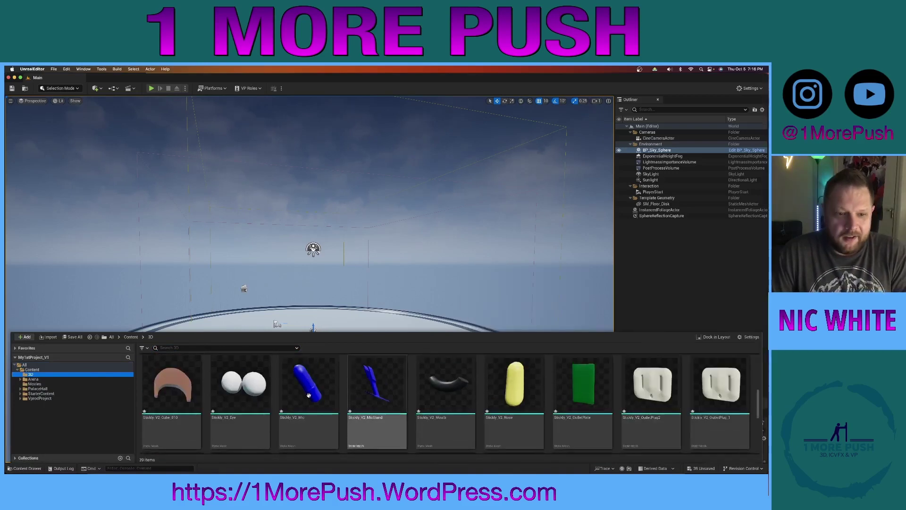
pyautogui.moveTo(304, 402)
pyautogui.scroll(-3, 303, 402)
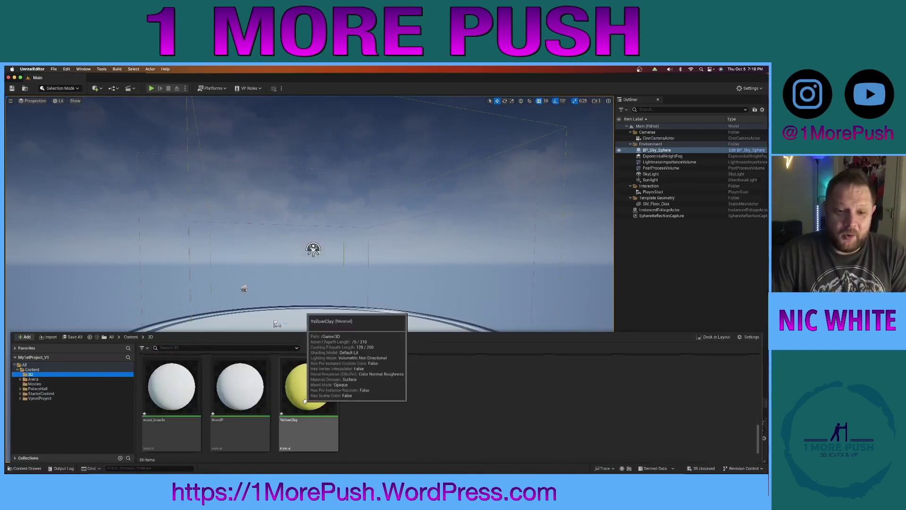
pyautogui.scroll(3, 392, 401)
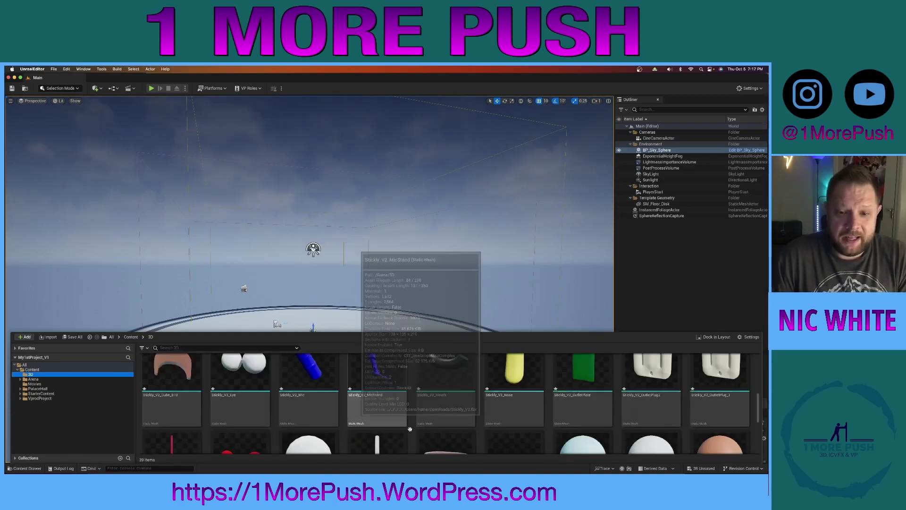
pyautogui.moveTo(444, 431)
pyautogui.scroll(-3, 443, 432)
pyautogui.scroll(4, 443, 431)
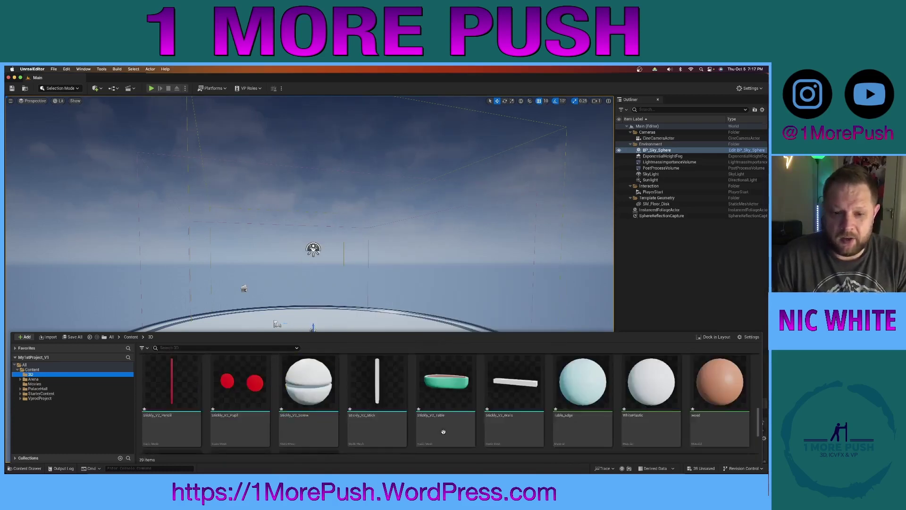
pyautogui.scroll(2, 444, 432)
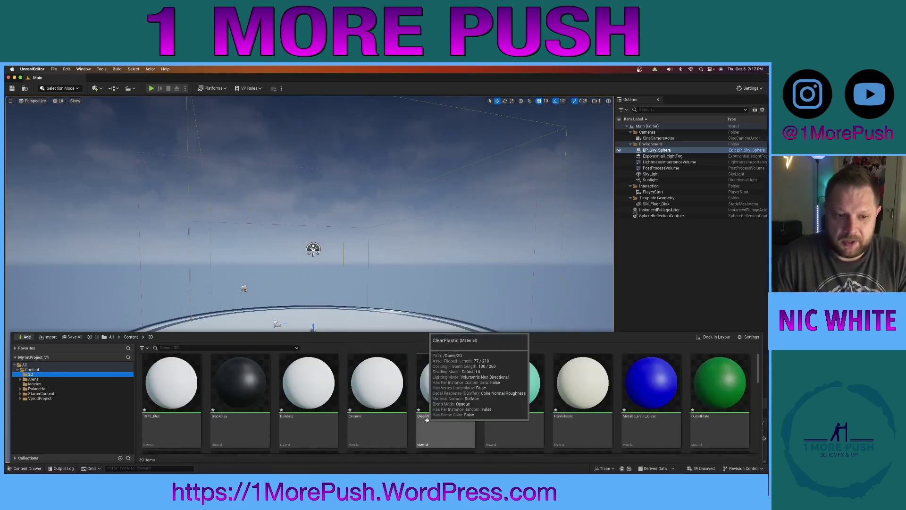
# Step: Filter to Static Mesh, select all 21 meshes from BackWall to Walls, and drag them into the viewport
pyautogui.click(147, 348)
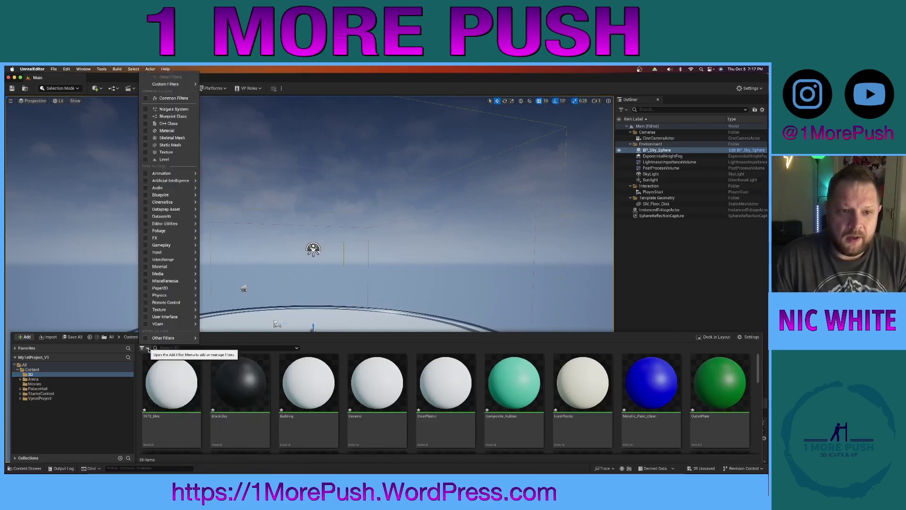
pyautogui.click(146, 145)
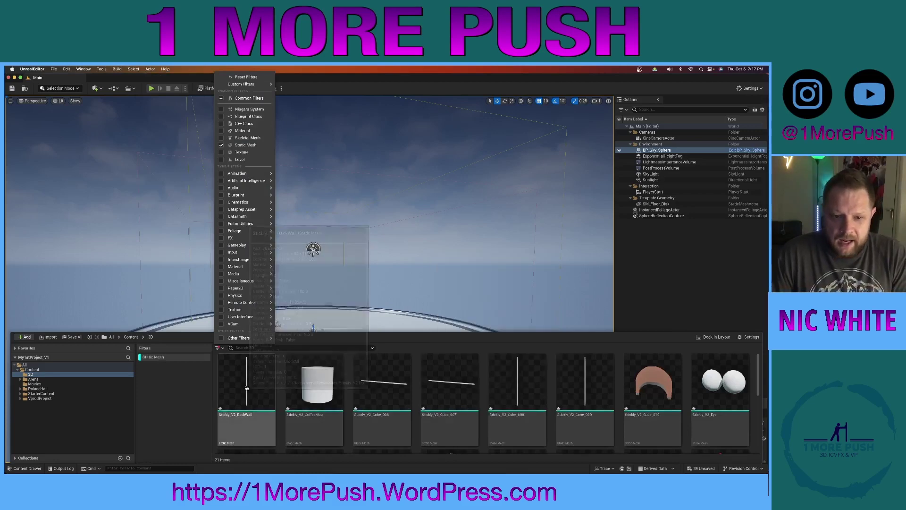
pyautogui.click(246, 427)
pyautogui.scroll(-3, 373, 408)
pyautogui.keyDown('shift'); pyautogui.click(517, 388); pyautogui.keyUp('shift')
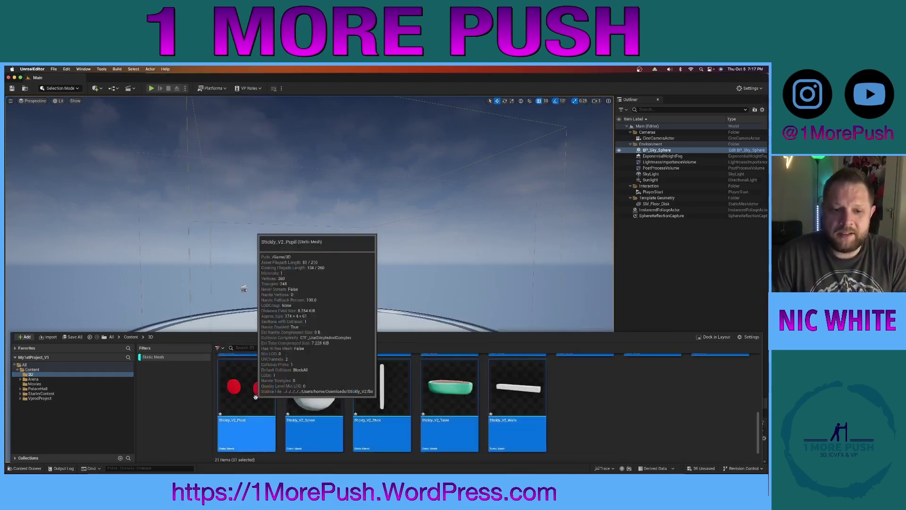
pyautogui.moveTo(250, 395); pyautogui.dragTo(284, 352)
# Step: Frame the placed Stickly actors, orbit to the model's front, and deselect them
pyautogui.press('f')
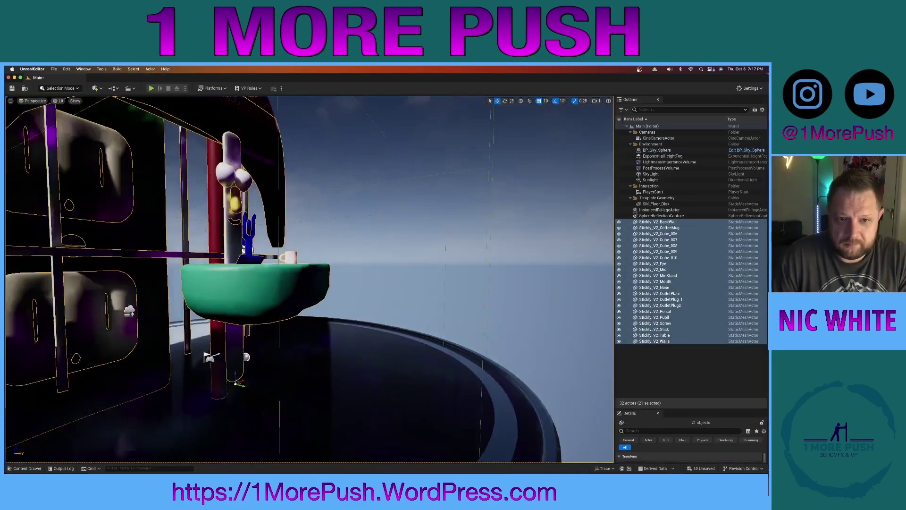
pyautogui.keyDown('alt'); pyautogui.moveTo(307, 279); pyautogui.dragTo(349, 277); pyautogui.keyUp('alt')
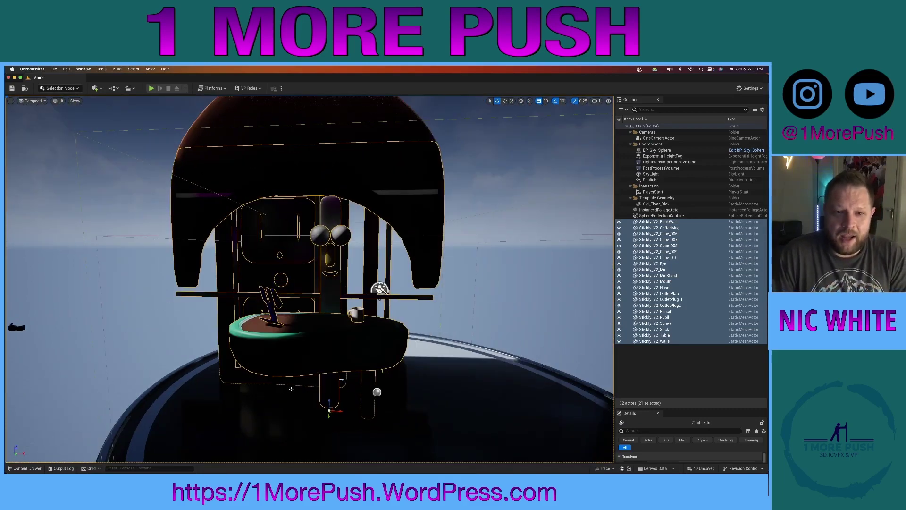
pyautogui.click(540, 213)
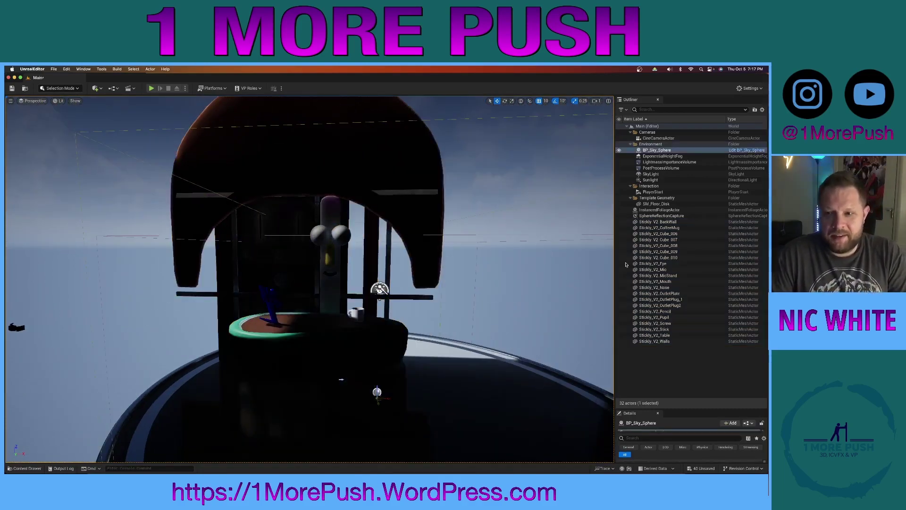
# Step: Select the BackWall, Walls and dome Cube_010 pieces to check them
pyautogui.click(666, 221)
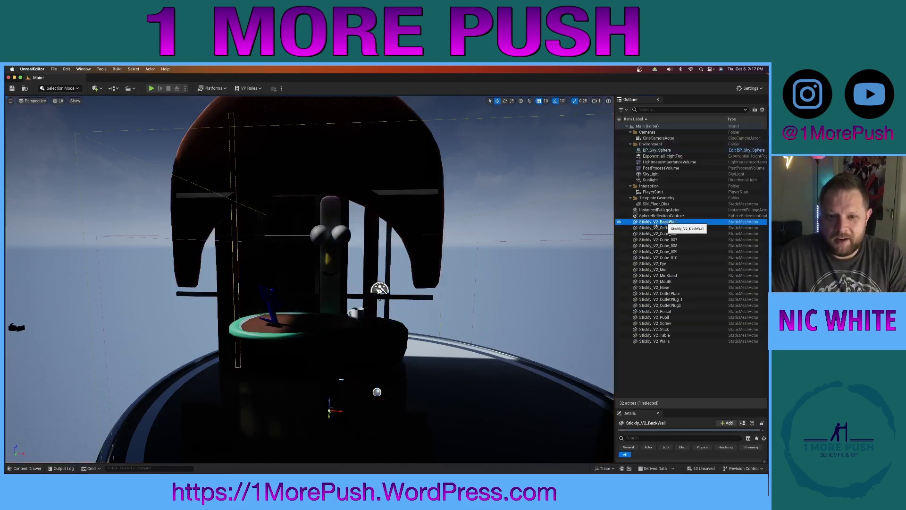
pyautogui.click(655, 341)
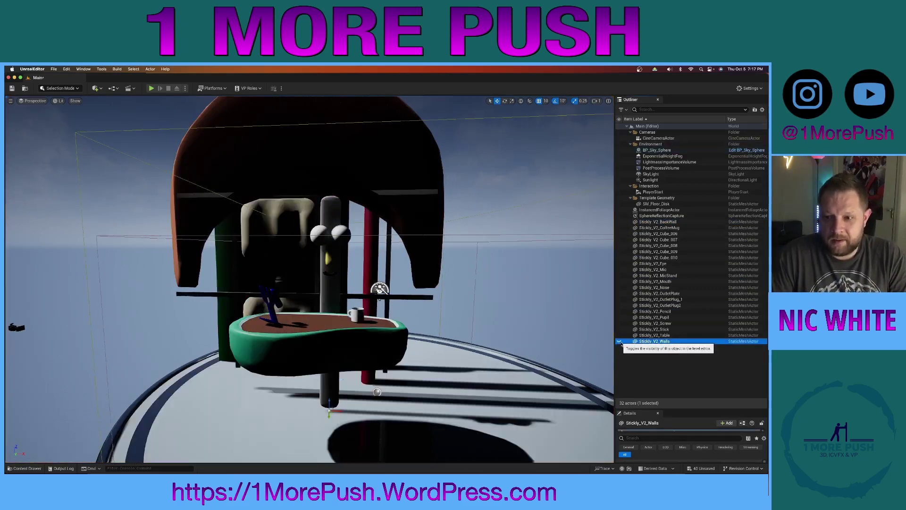
pyautogui.scroll(3, 461, 356)
pyautogui.click(365, 192)
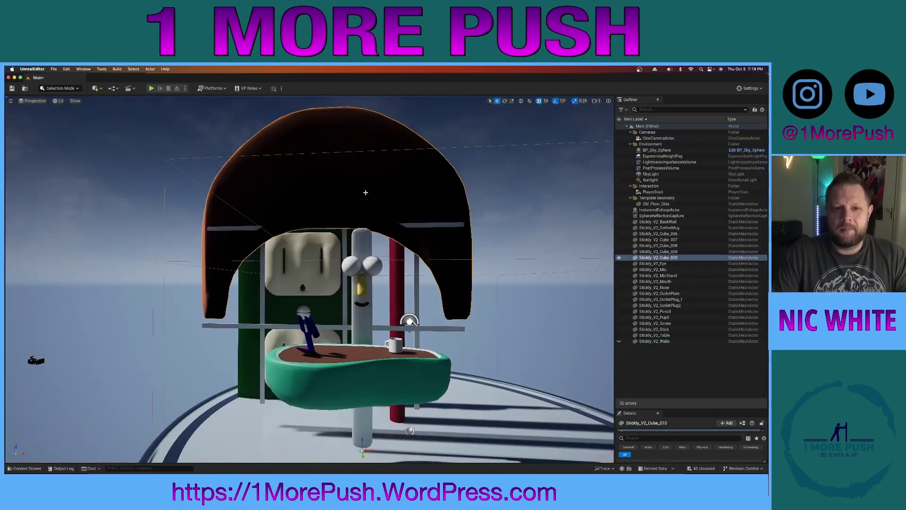